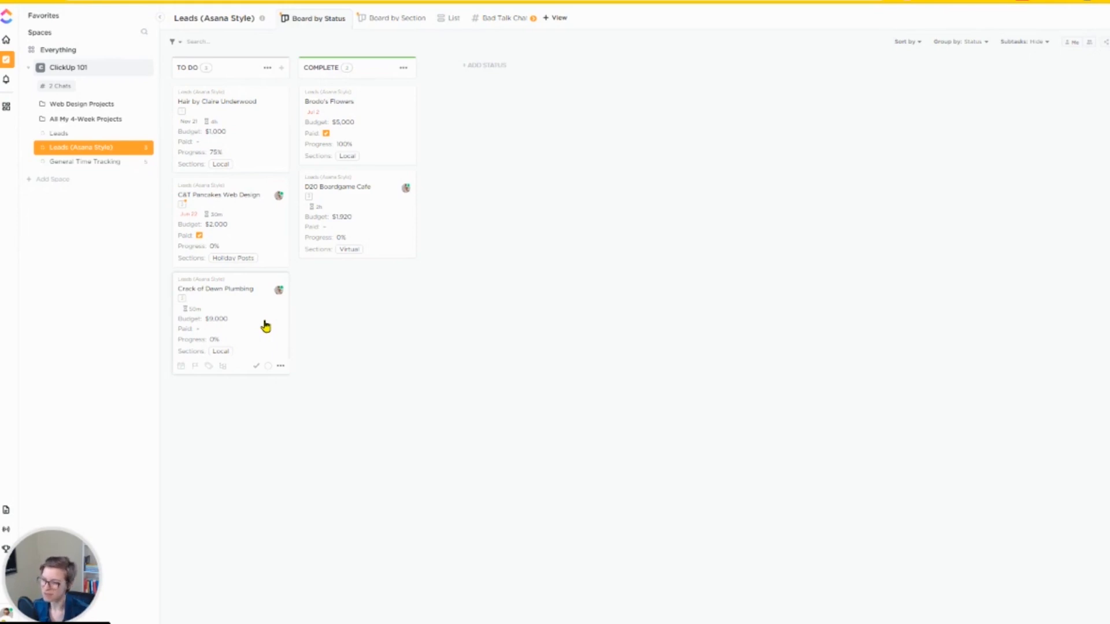
Step: Rename the Crack of Dawn Plumbing task as CRK
{"action": "left_click", "coordinate": [236, 341]}
{"action": "left_click_drag", "start_coordinate": [355, 115], "coordinate": [197, 110]}
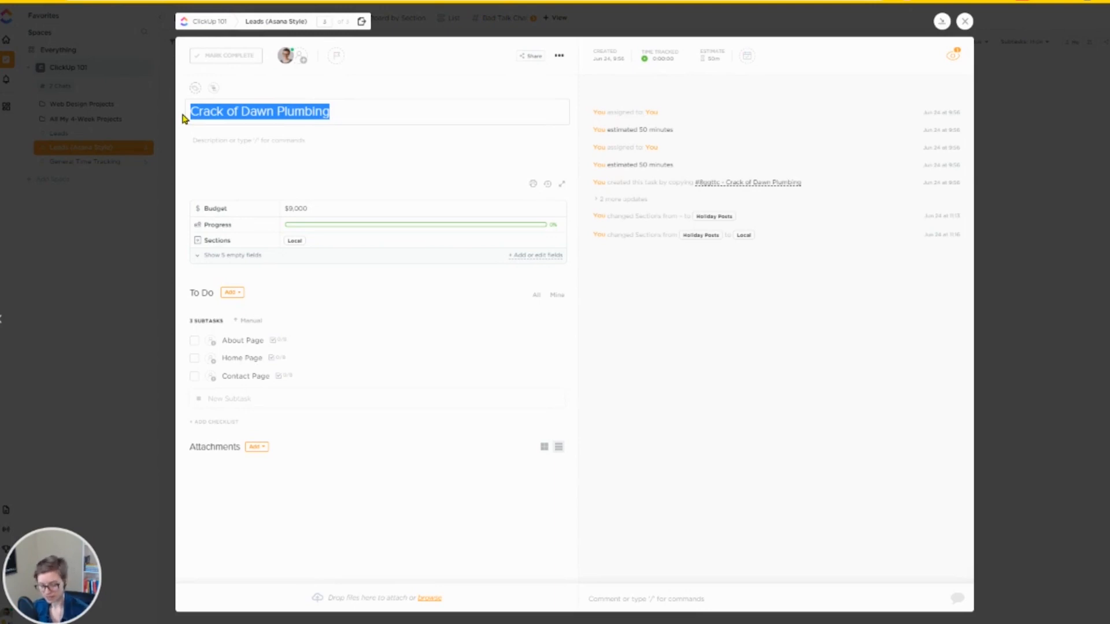
{"action": "type", "text": "CRK"}
{"action": "left_click", "coordinate": [165, 263]}
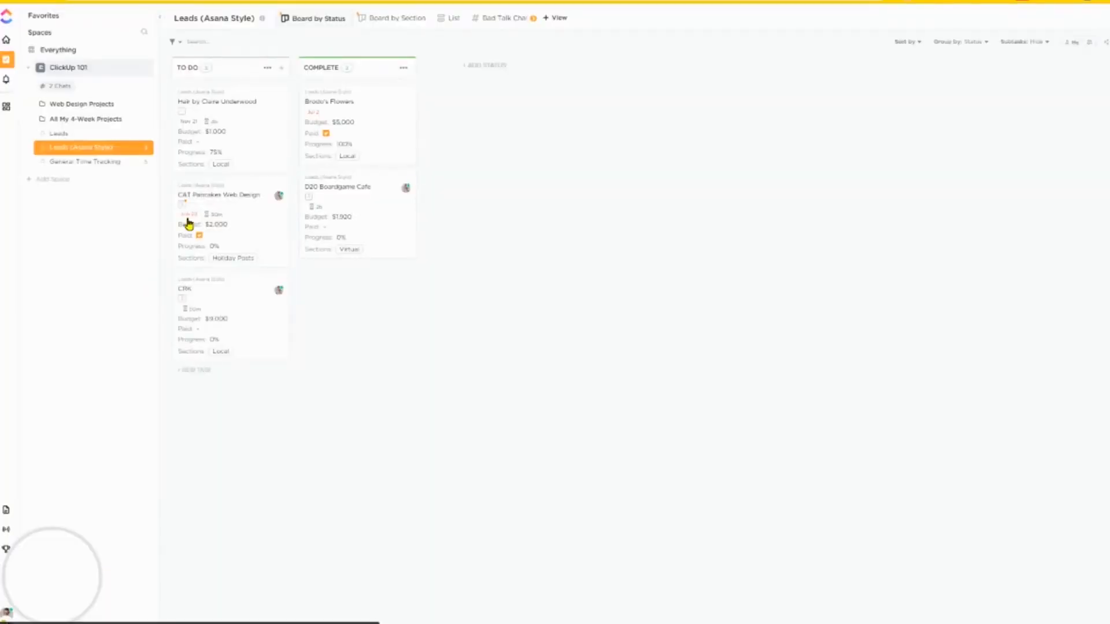
Step: Shorten the C&T Pancakes Web Design task's name to C&T
{"action": "left_click", "coordinate": [260, 242]}
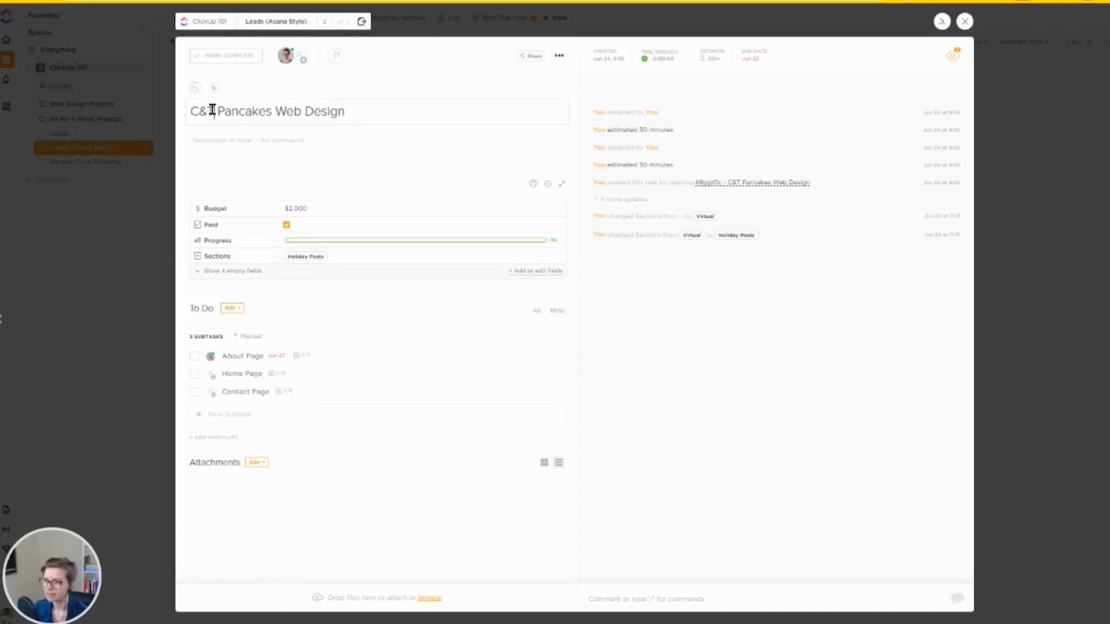
{"action": "left_click_drag", "start_coordinate": [211, 110], "coordinate": [347, 111]}
{"action": "key", "text": "BackSpace"}
{"action": "left_click", "coordinate": [171, 329]}
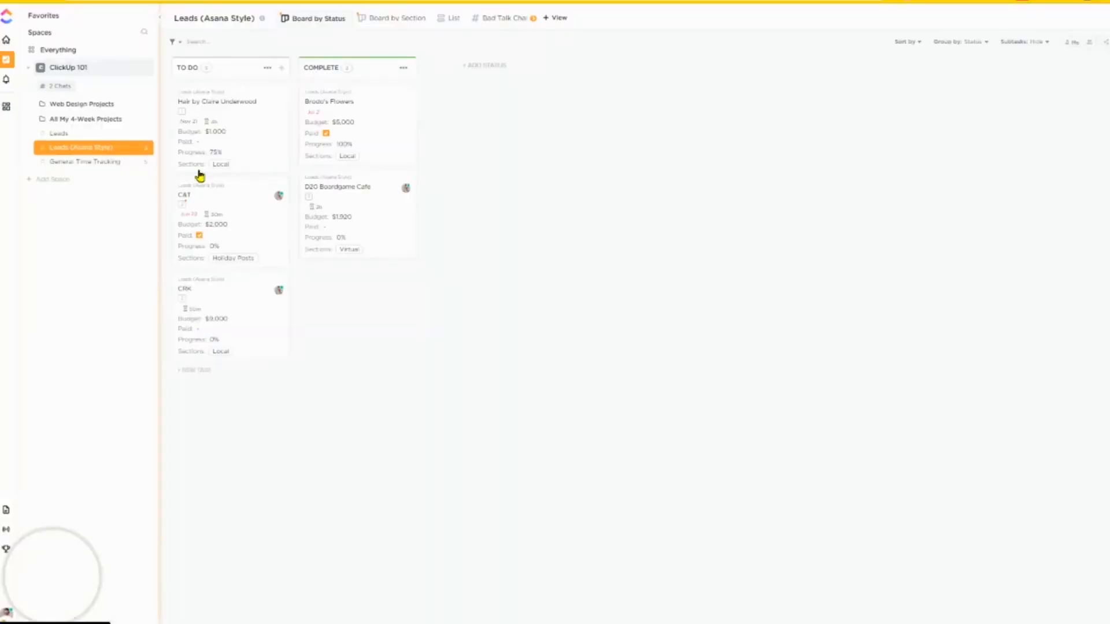
Step: Rename the hair business task in the To Do column as HCU
{"action": "left_click", "coordinate": [266, 128]}
{"action": "left_click_drag", "start_coordinate": [197, 109], "coordinate": [508, 141]}
{"action": "type", "text": "CU"}
{"action": "left_click", "coordinate": [128, 335]}
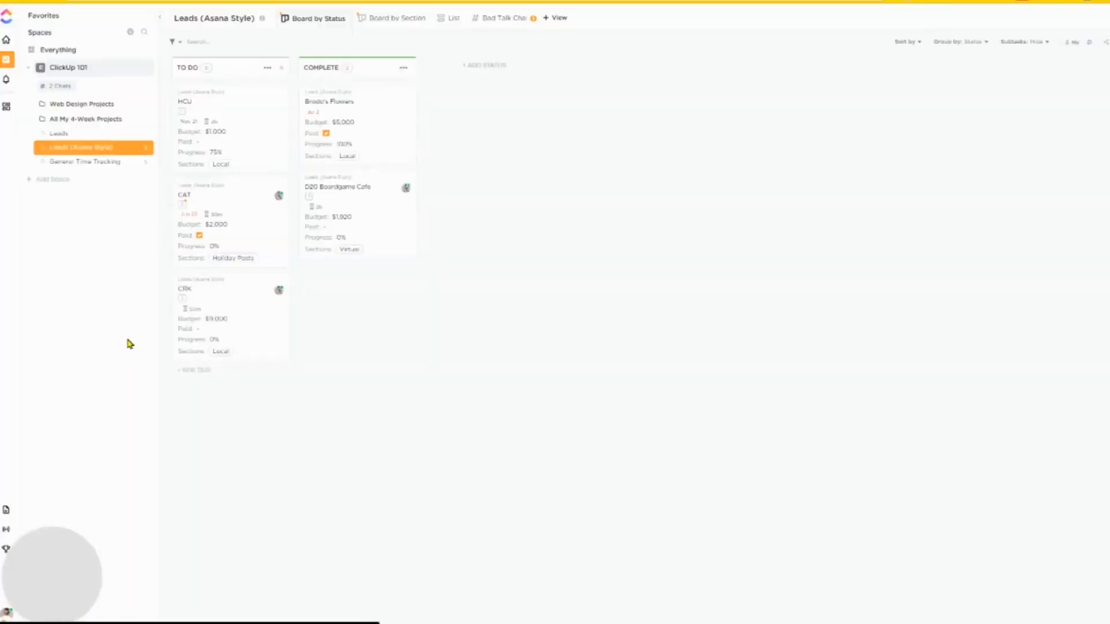
Step: Rename the Brodo's Flowers task in the Complete column as BRO
{"action": "left_click", "coordinate": [408, 104]}
{"action": "left_click", "coordinate": [379, 106]}
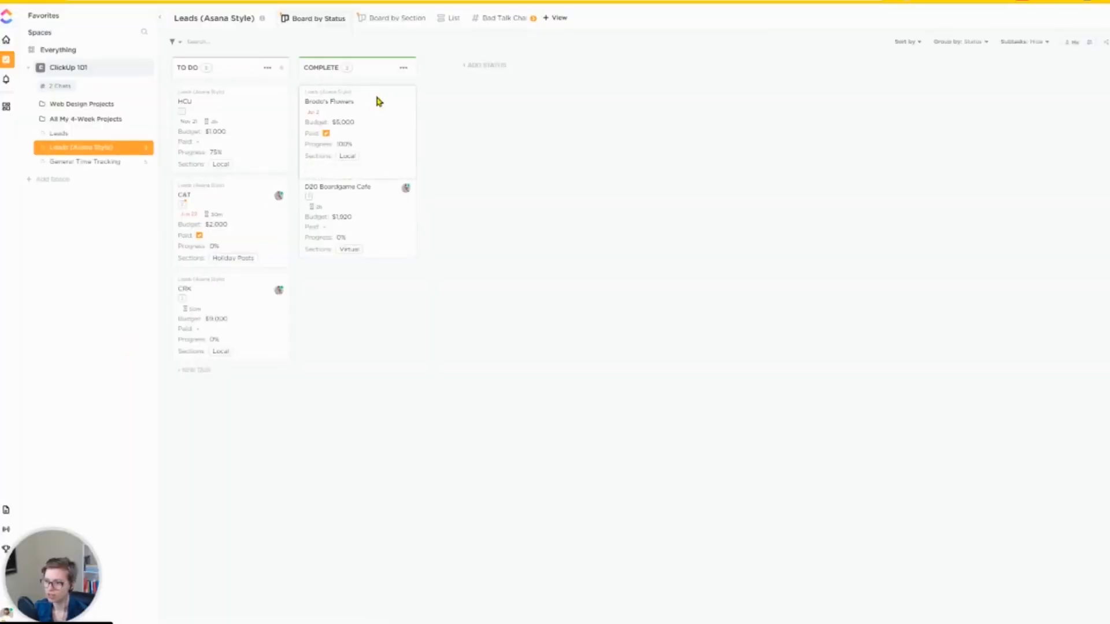
{"action": "left_click", "coordinate": [376, 105]}
{"action": "left_click_drag", "start_coordinate": [199, 111], "coordinate": [358, 140]}
{"action": "type", "text": "RO"}
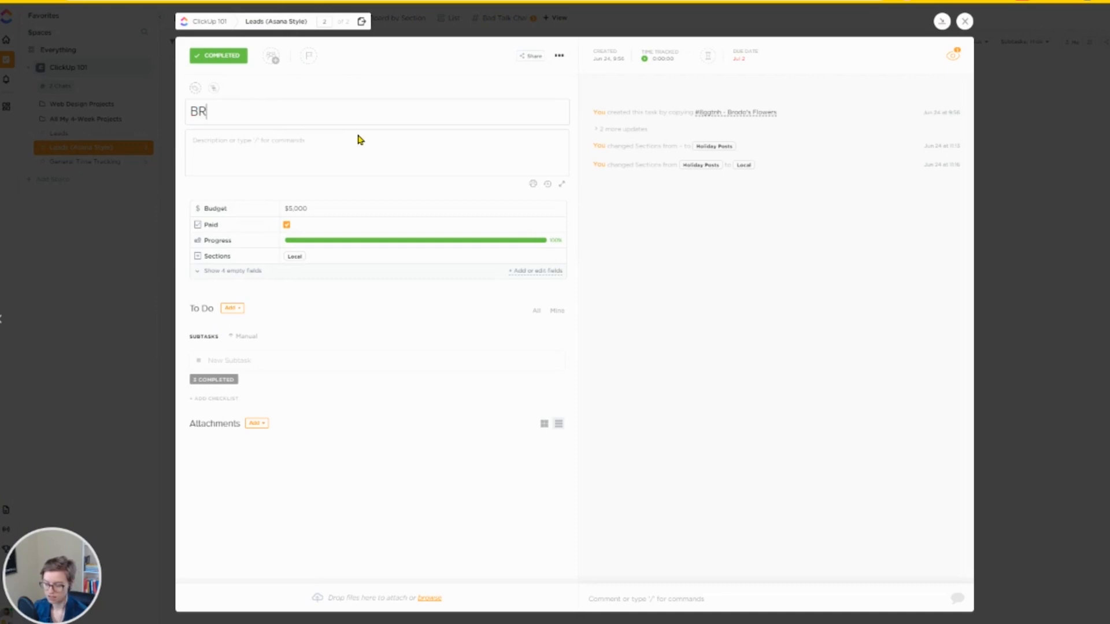
{"action": "left_click", "coordinate": [132, 159]}
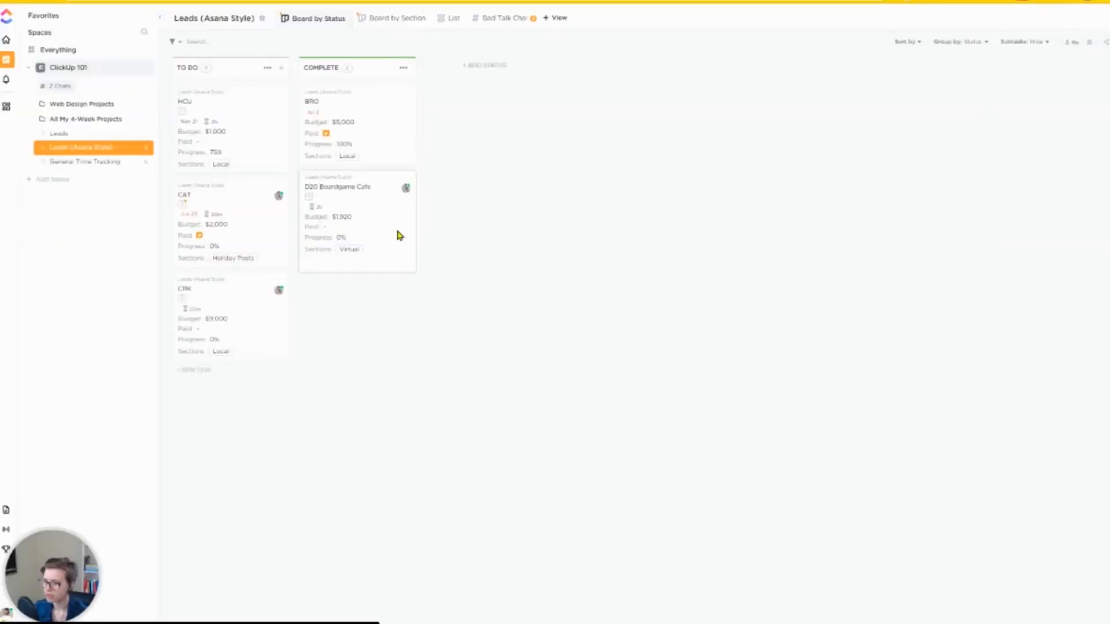
Step: Shorten the D20 Boardgame Cafe task's name to D20
{"action": "left_click", "coordinate": [396, 236]}
{"action": "left_click_drag", "start_coordinate": [213, 111], "coordinate": [316, 113]}
{"action": "key", "text": "BackSpace"}
{"action": "left_click", "coordinate": [98, 361]}
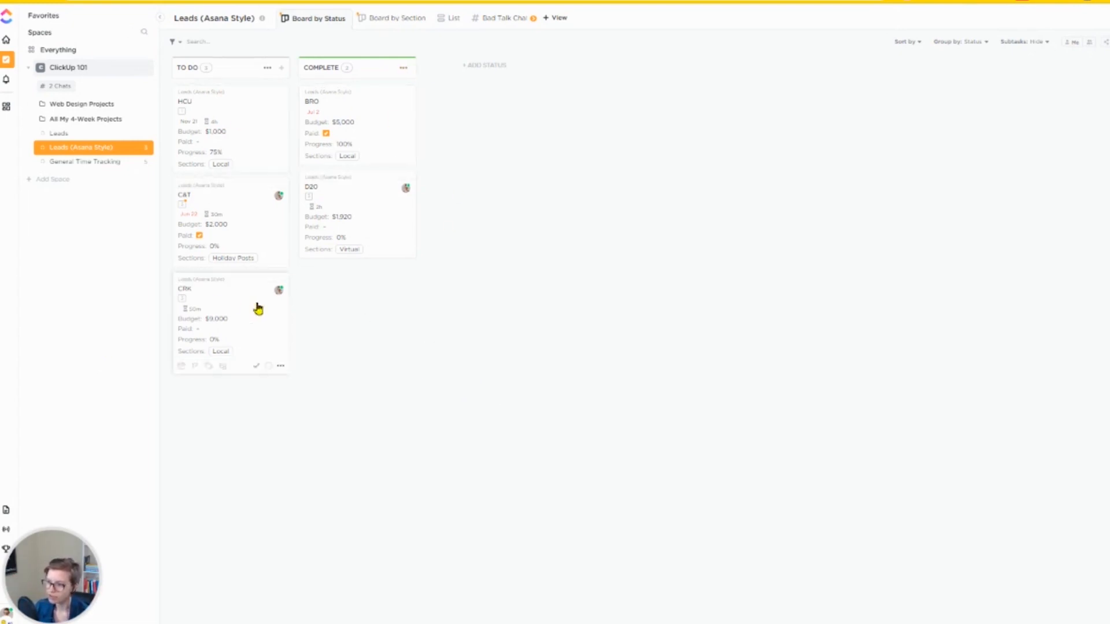
Step: View the details of the BRO task, and return to the board
{"action": "left_click", "coordinate": [383, 146]}
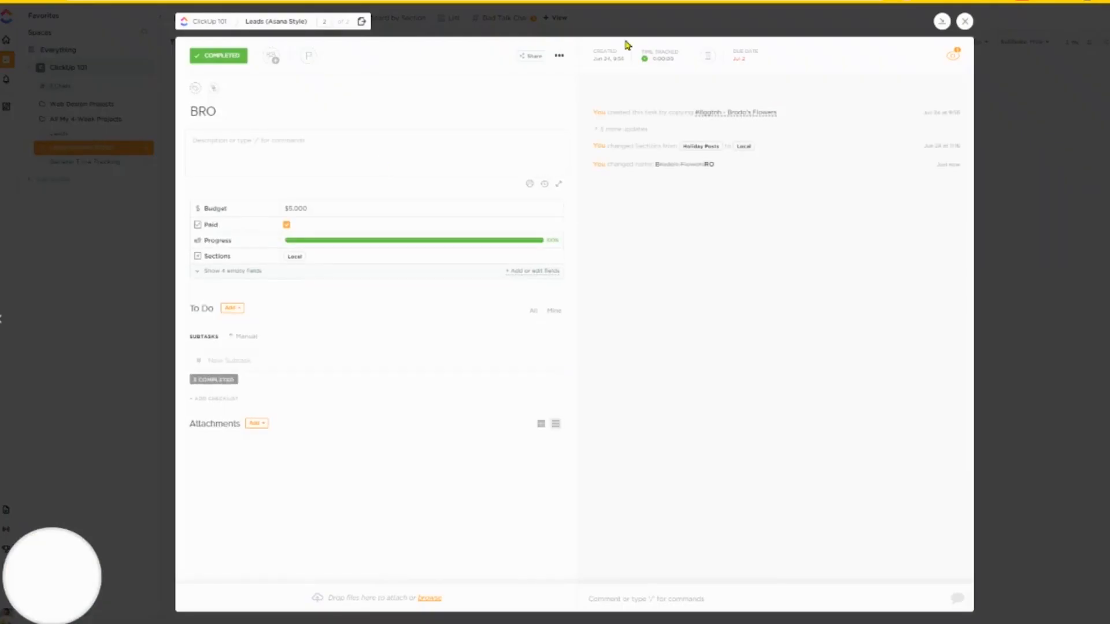
{"action": "left_click", "coordinate": [1026, 439]}
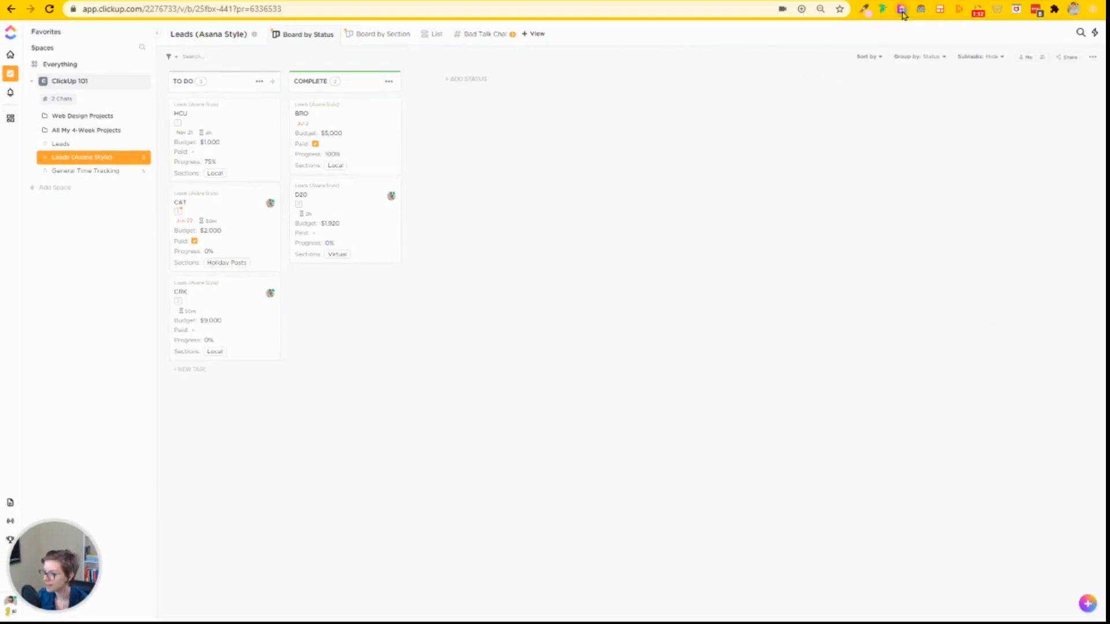
Step: Open the ClickUp browser extension's time tracker and search its task picker for HCU
{"action": "left_click", "coordinate": [902, 10]}
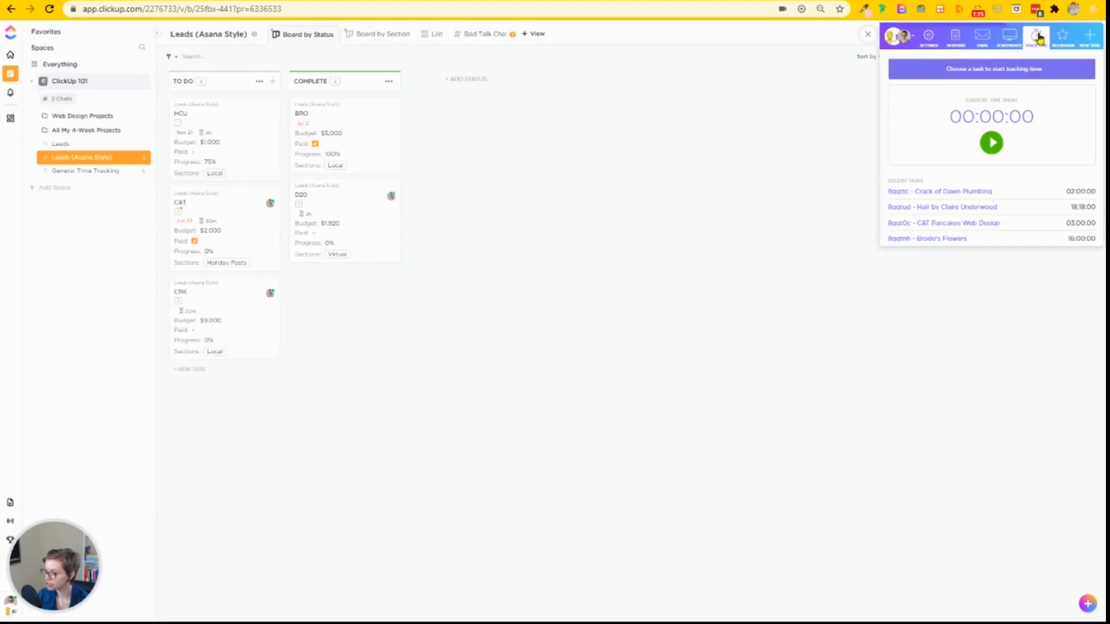
{"action": "left_click", "coordinate": [962, 73]}
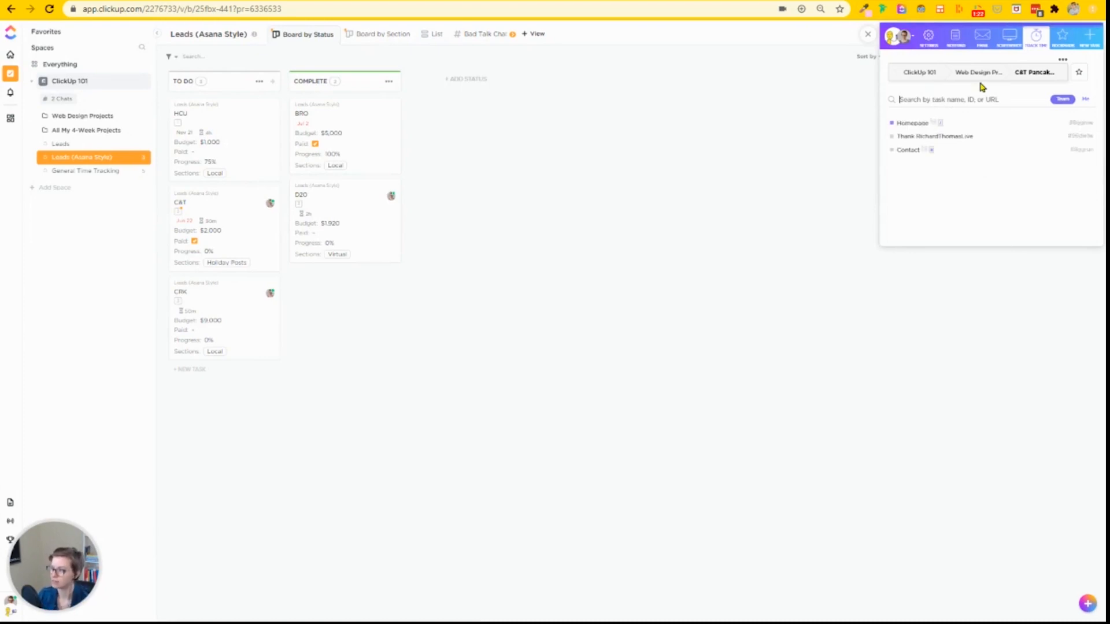
{"action": "type", "text": "HCU"}
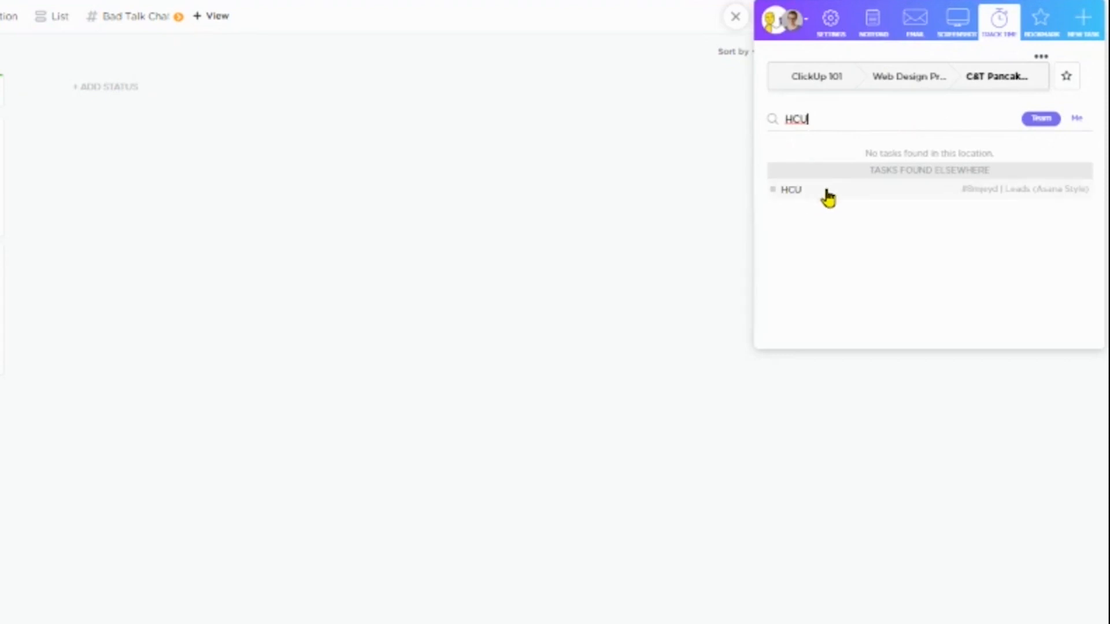
Step: Search the time tracker's task picker for "Hair" instead, and clear the search text
{"action": "key", "text": "ctrl+a"}
{"action": "type", "text": "Hair"}
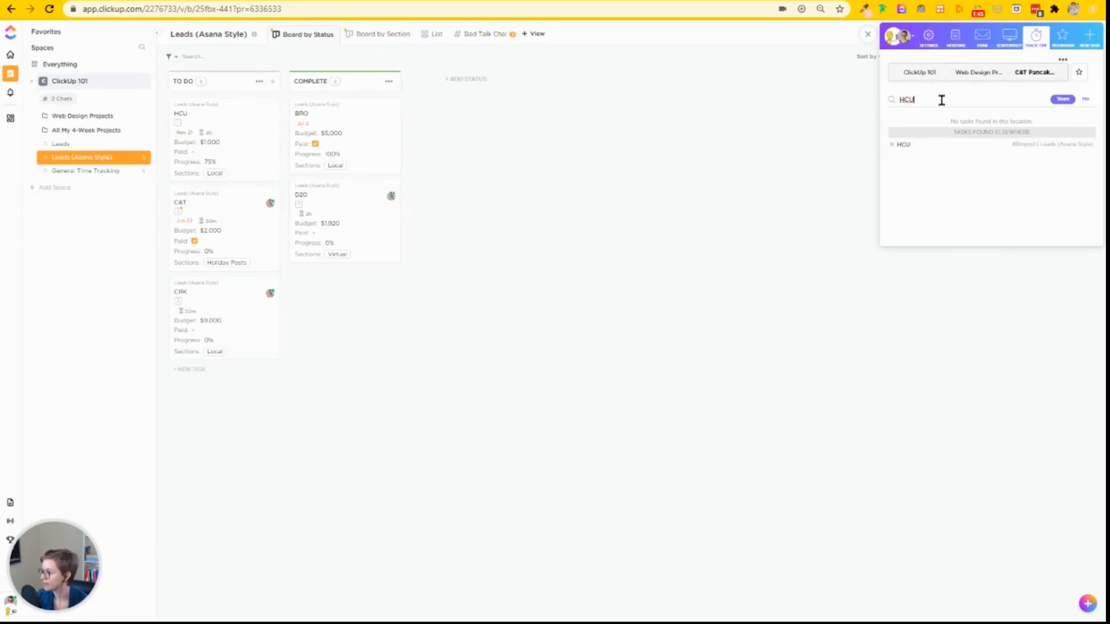
{"action": "key", "text": "BackSpace"}
{"action": "key", "text": "BackSpace"}
{"action": "key", "text": "BackSpace"}
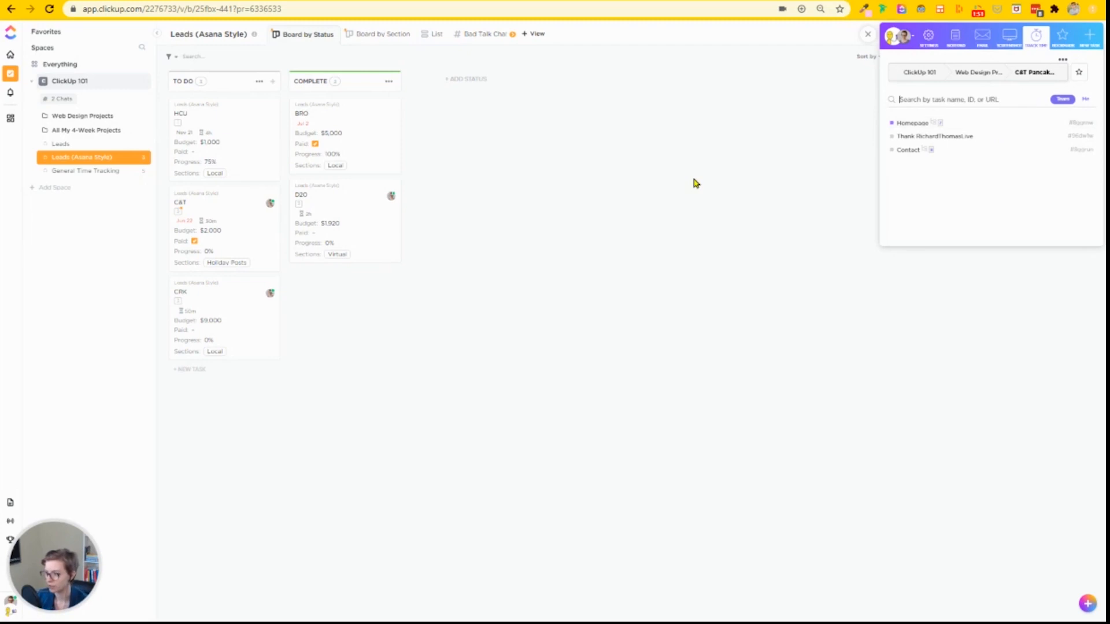
Step: Open the General Time Tracking list to view its tasks
{"action": "left_click", "coordinate": [106, 171]}
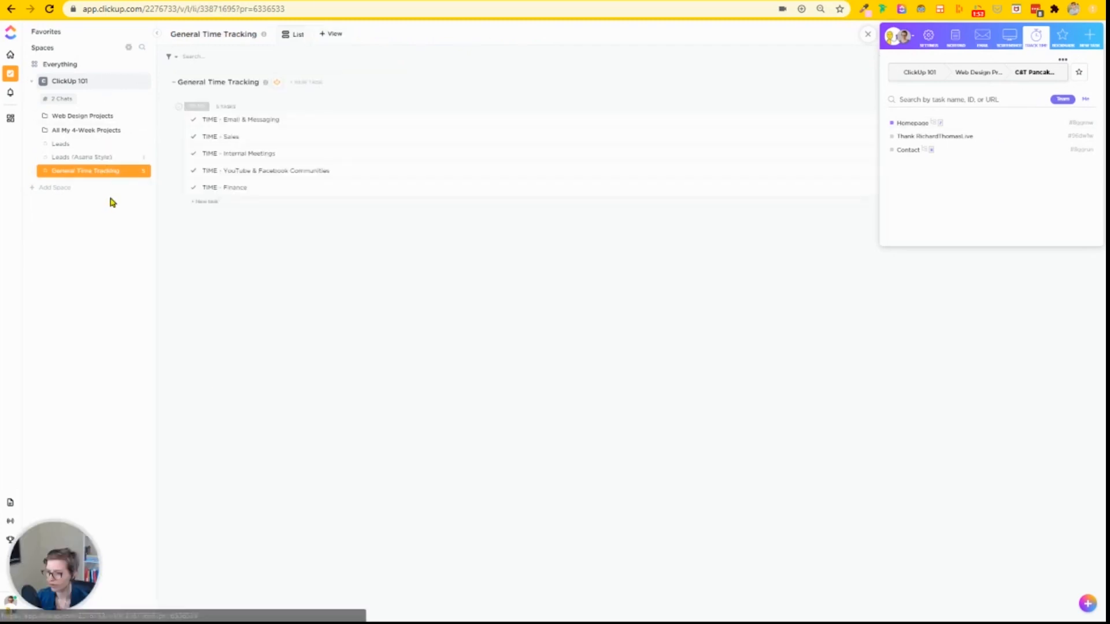
{"action": "left_click_drag", "start_coordinate": [63, 572], "coordinate": [103, 280]}
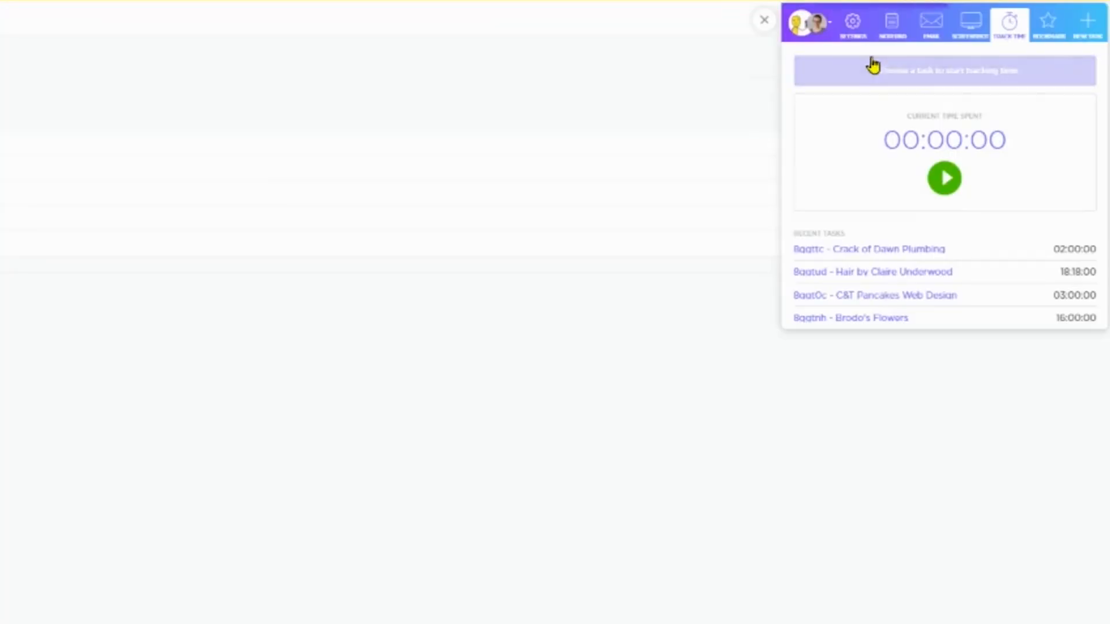
Step: Search the time tracker for "TIME -", start tracking TIME - Sales, and stop the timer
{"action": "left_click", "coordinate": [873, 64]}
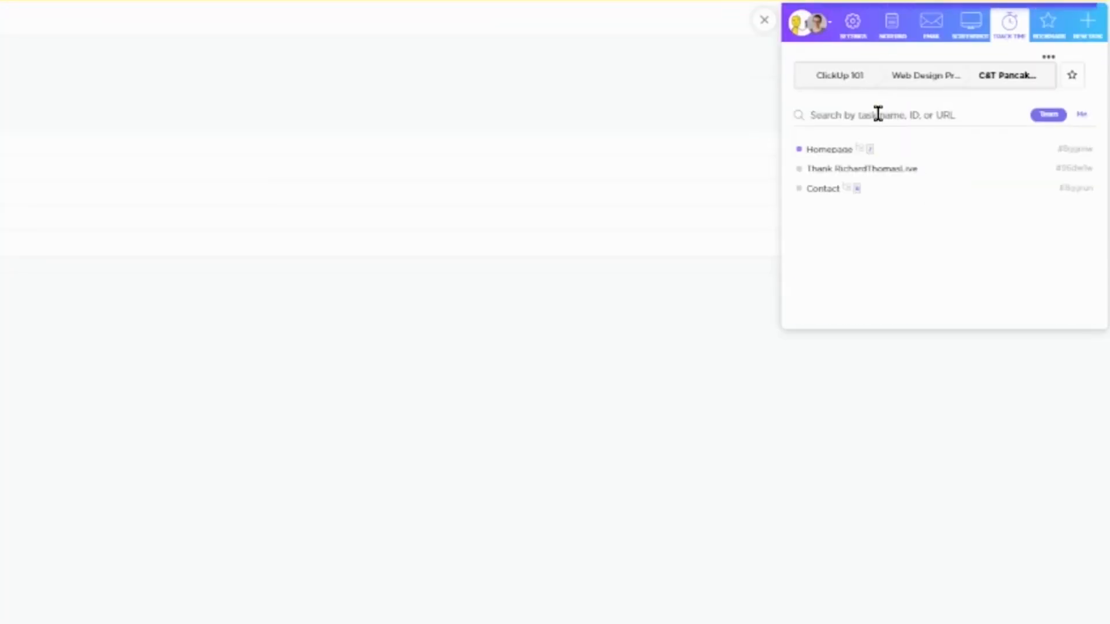
{"action": "type", "text": "Ti"}
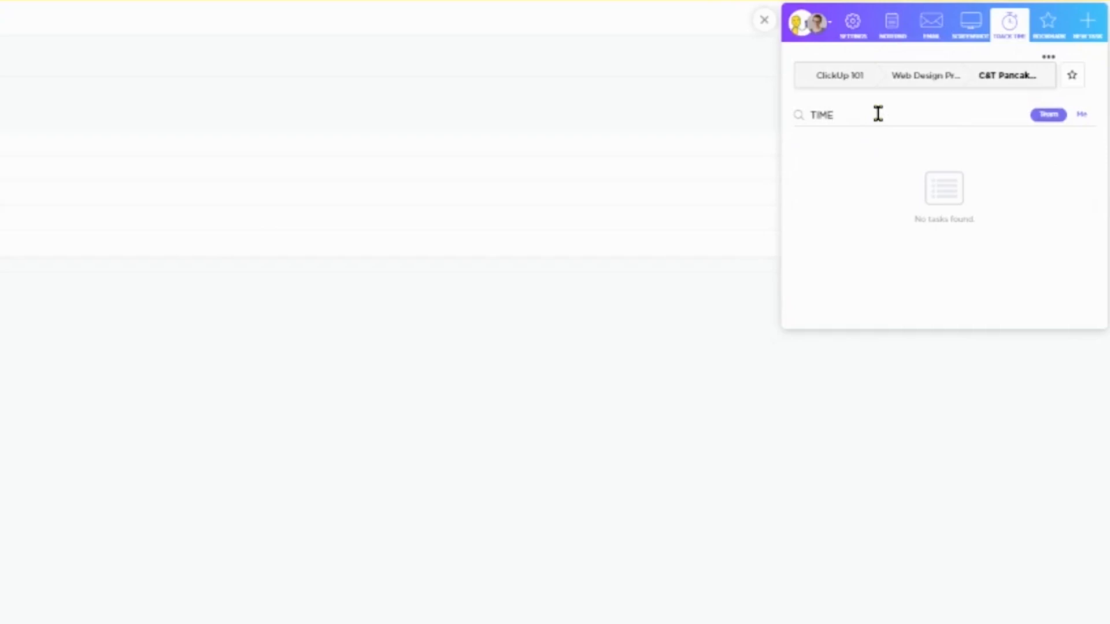
{"action": "type", "text": "ME -"}
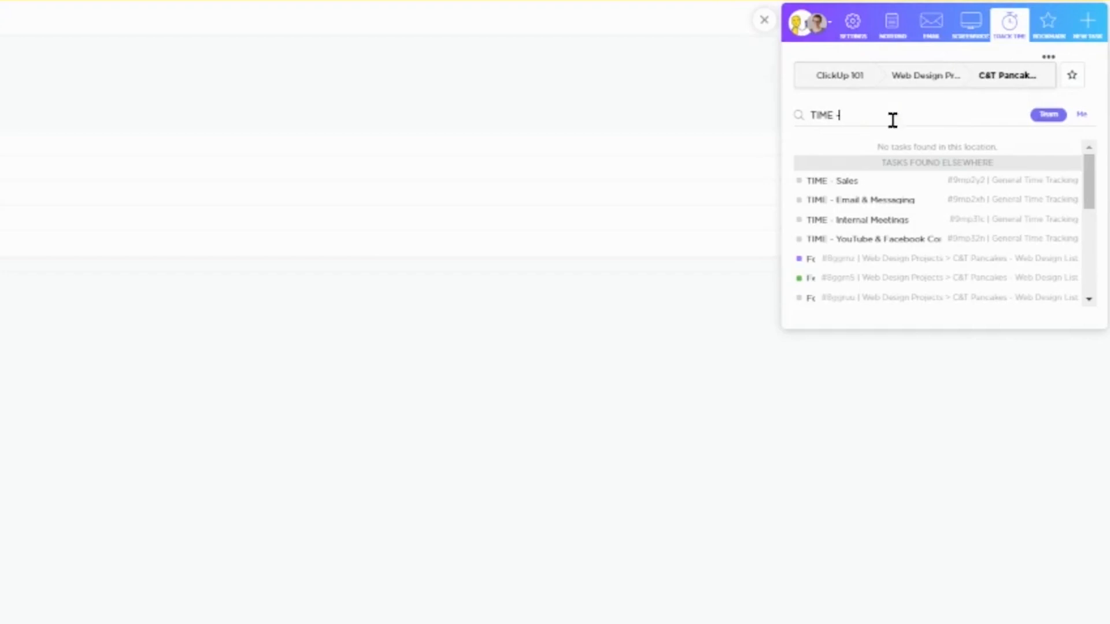
{"action": "left_click", "coordinate": [870, 184]}
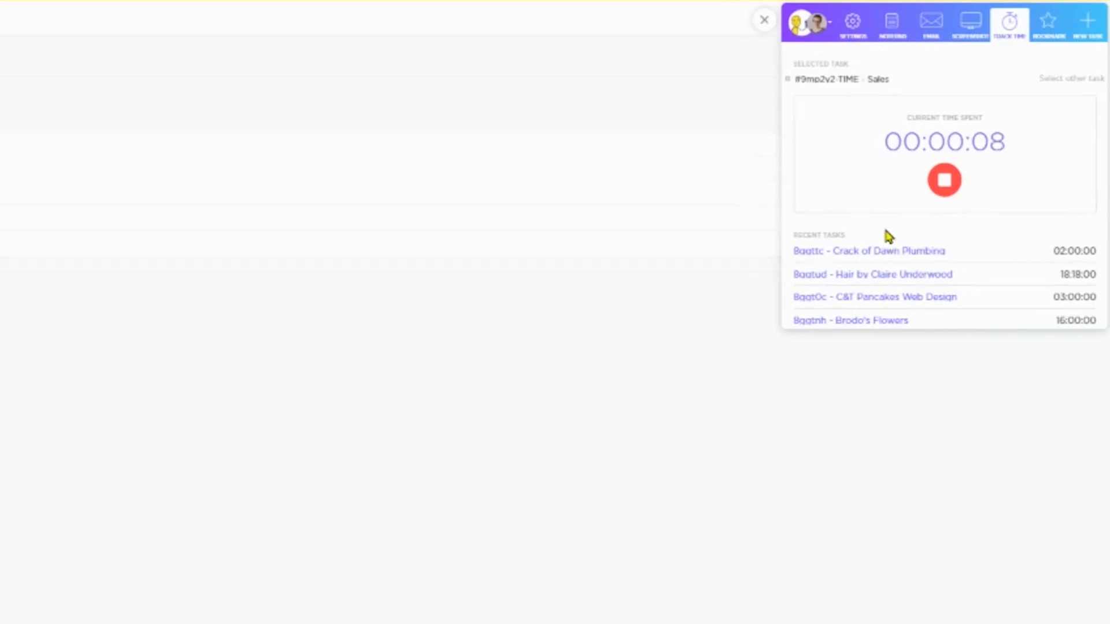
{"action": "left_click", "coordinate": [944, 184]}
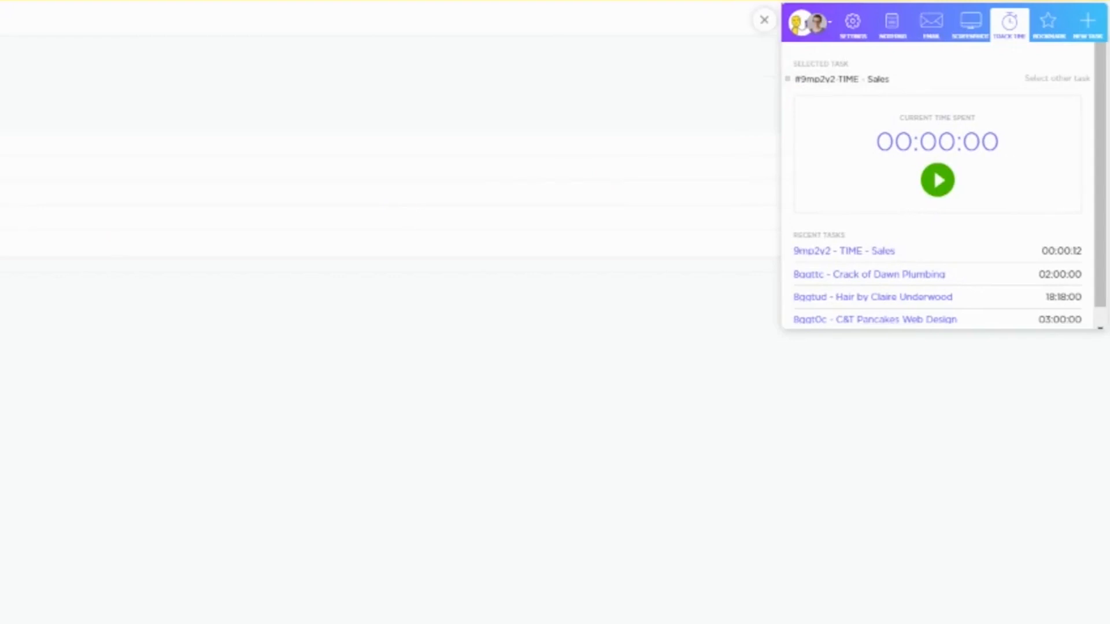
Step: Find the task again by searching "TIME - Sales", and record a second short time entry on it
{"action": "left_click", "coordinate": [1047, 79]}
{"action": "type", "text": "TIME - Sales"}
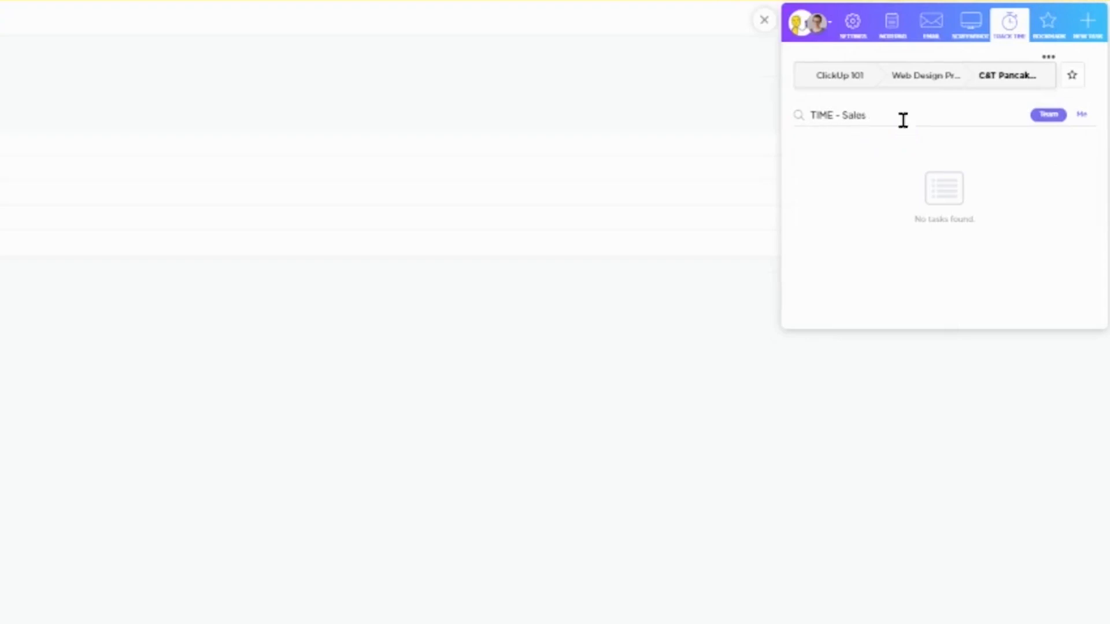
{"action": "left_click", "coordinate": [862, 183]}
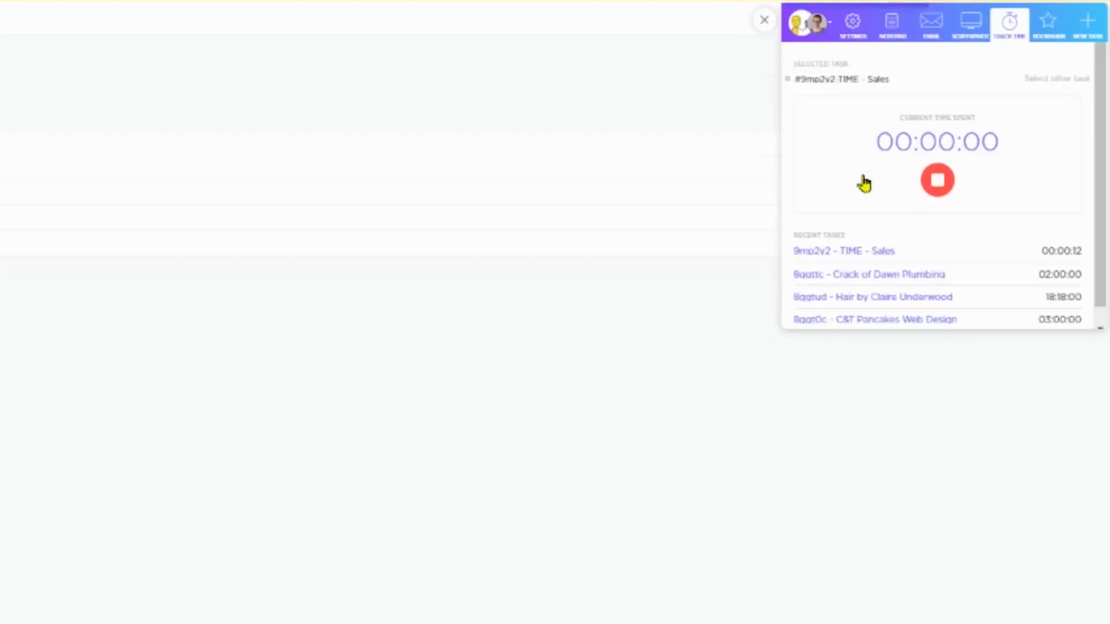
{"action": "left_click", "coordinate": [936, 193]}
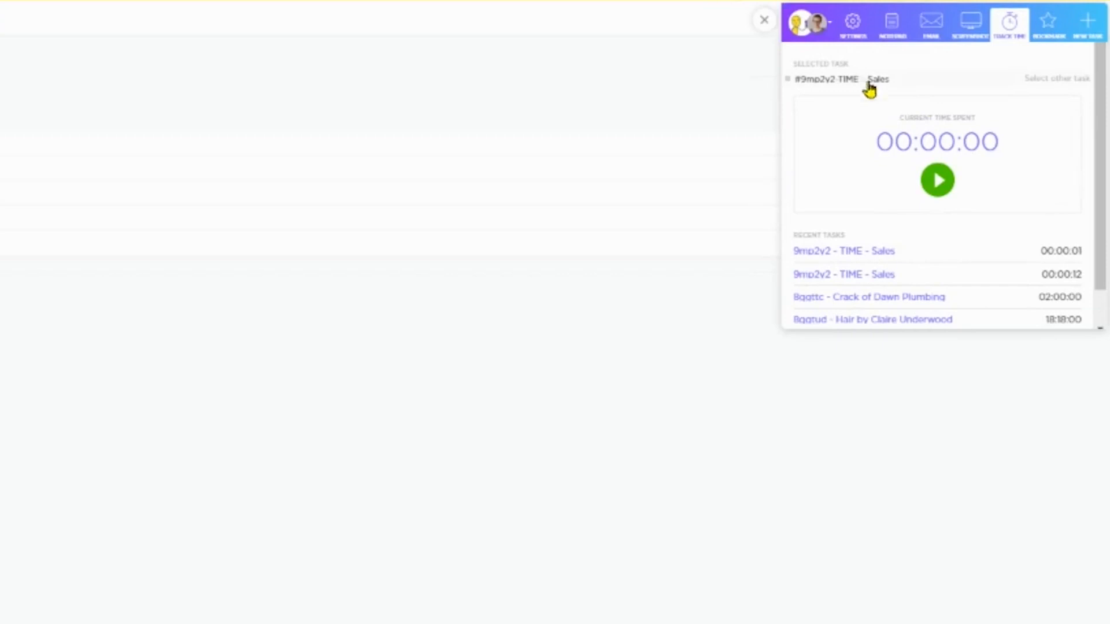
Step: Search for "TIME - Internal" in the task picker, and record a short time entry on TIME - Email & Messaging
{"action": "left_click", "coordinate": [1081, 82]}
{"action": "type", "text": "TIME - Internal"}
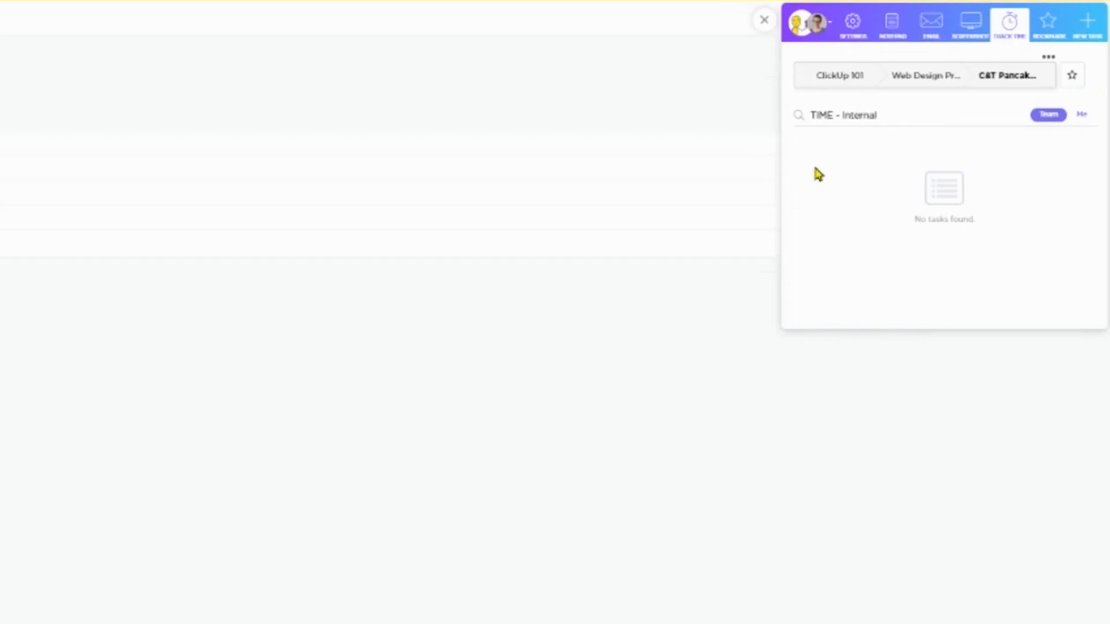
{"action": "left_click", "coordinate": [866, 219]}
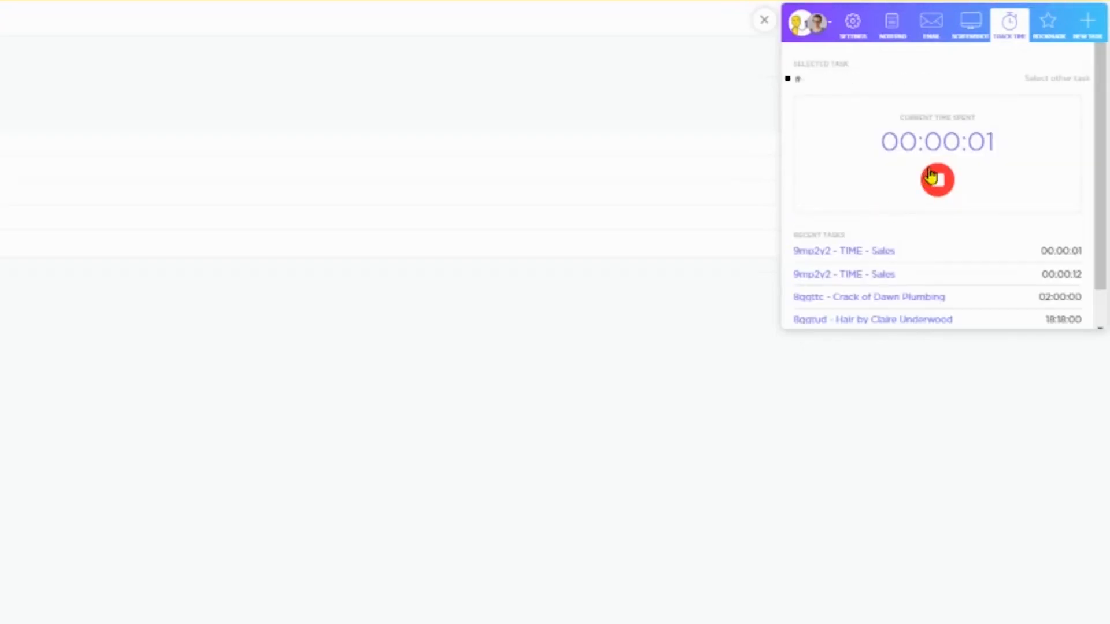
{"action": "left_click", "coordinate": [947, 183]}
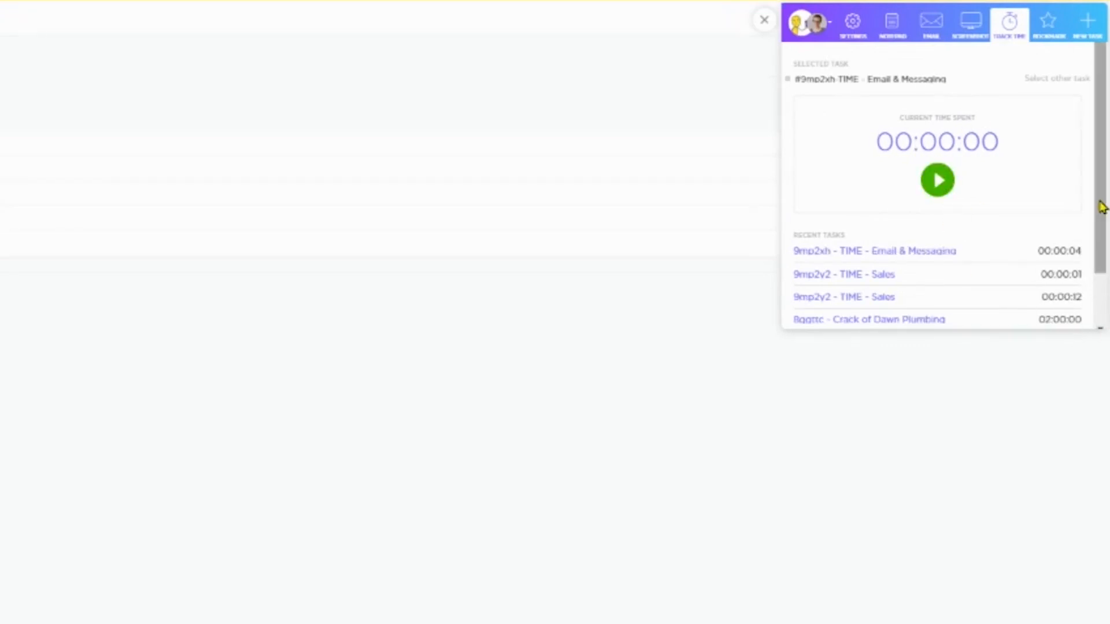
Step: Start timers from the recent tasks in turn for Crack of Dawn Plumbing, the hair business task and TIME - Email & Messaging
{"action": "scroll", "coordinate": [1100, 207], "scroll_direction": "down", "scroll_amount": 1}
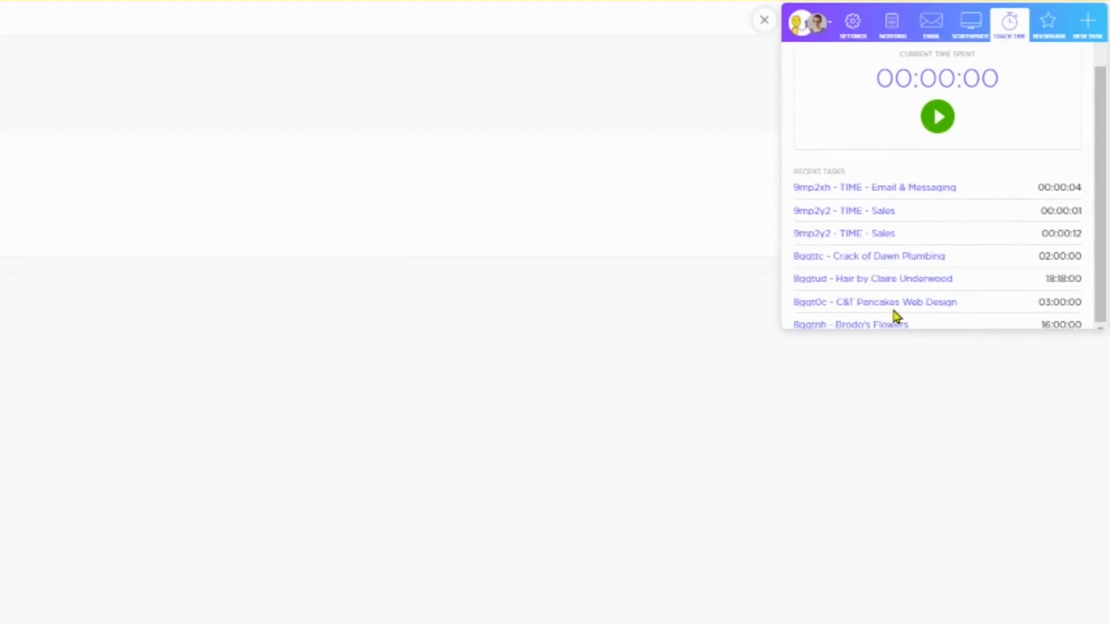
{"action": "left_click", "coordinate": [861, 258]}
{"action": "left_click", "coordinate": [889, 283]}
{"action": "left_click", "coordinate": [889, 283]}
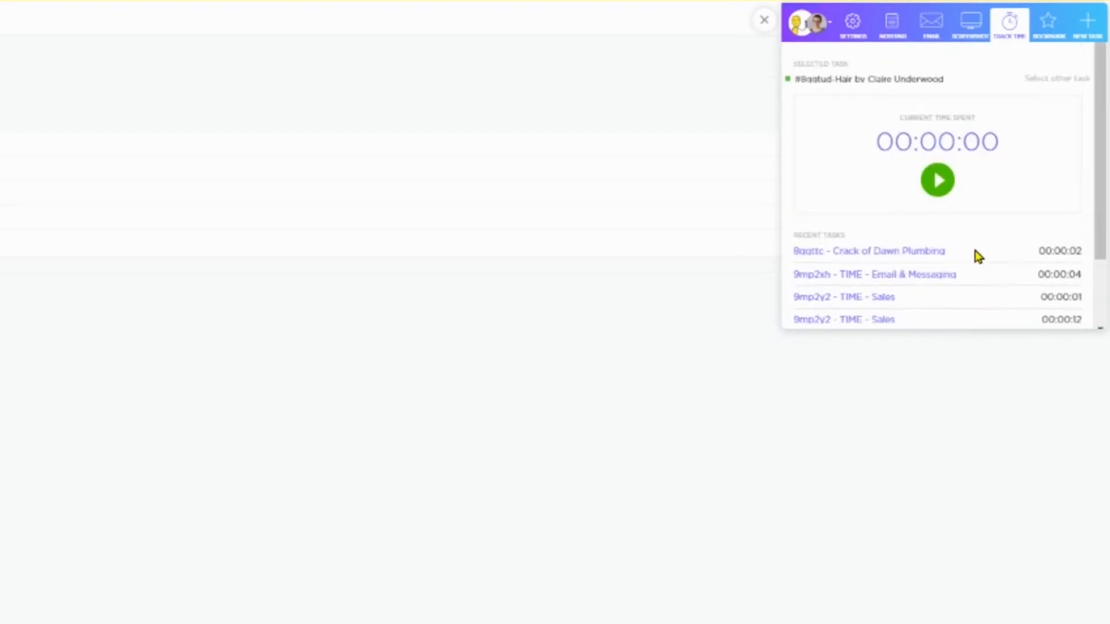
{"action": "left_click", "coordinate": [861, 275]}
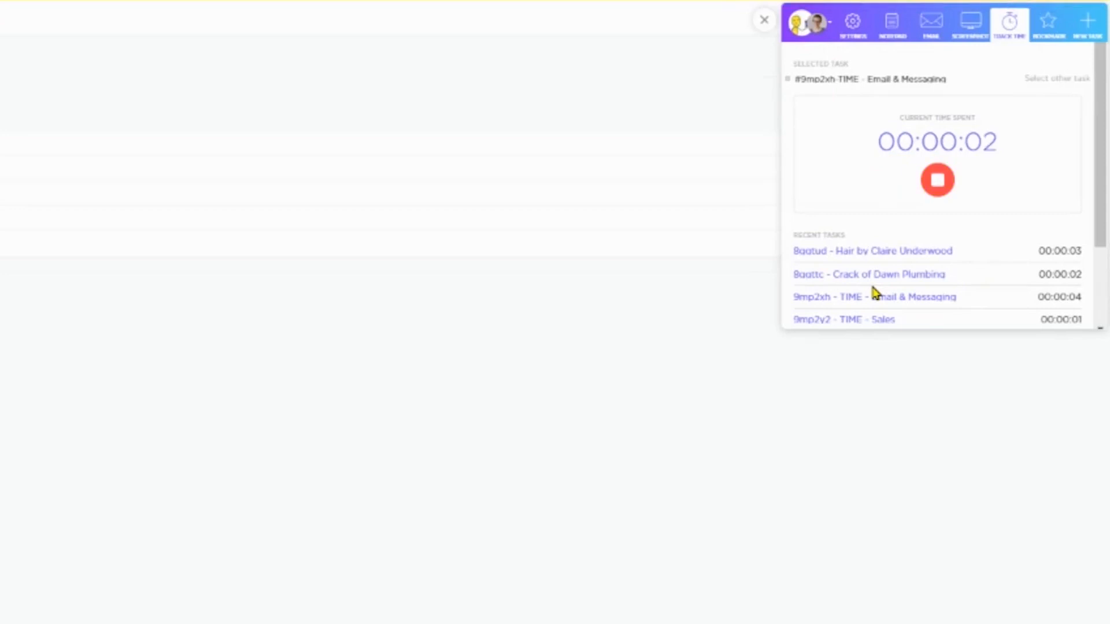
{"action": "scroll", "coordinate": [878, 300], "scroll_direction": "down", "scroll_amount": 2}
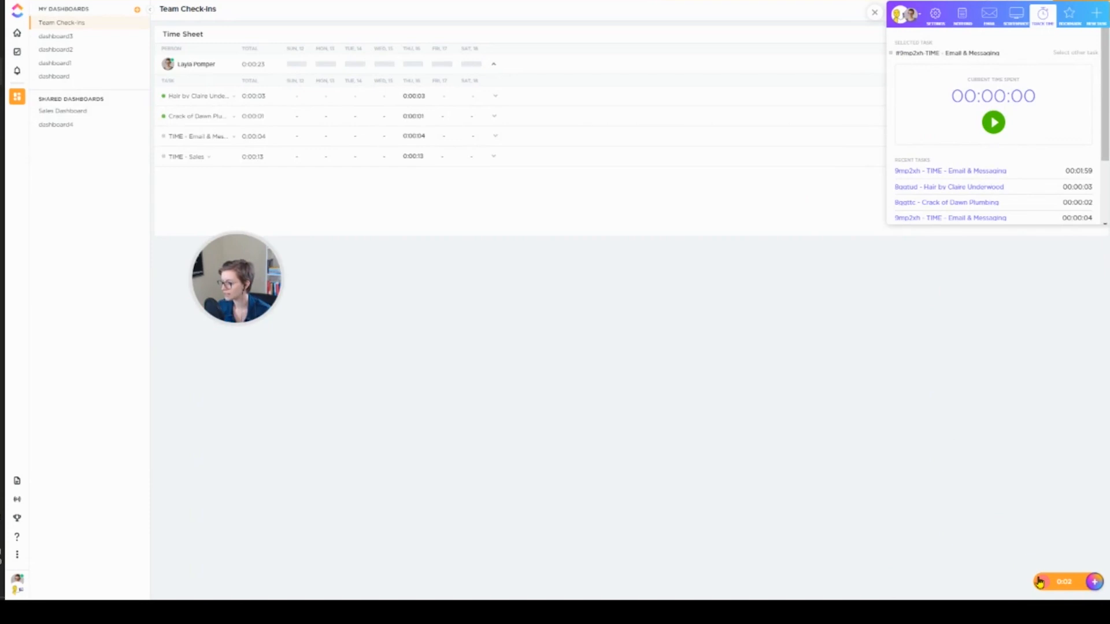
Step: Open a blank new task form and discard it
{"action": "left_click", "coordinate": [1090, 584]}
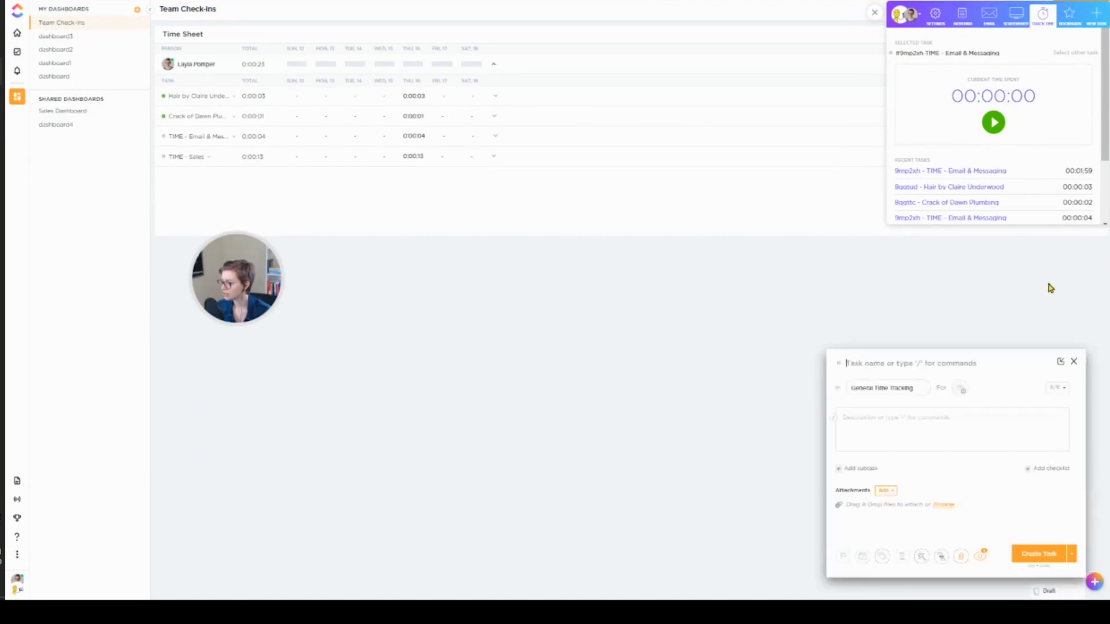
{"action": "left_click", "coordinate": [1073, 362]}
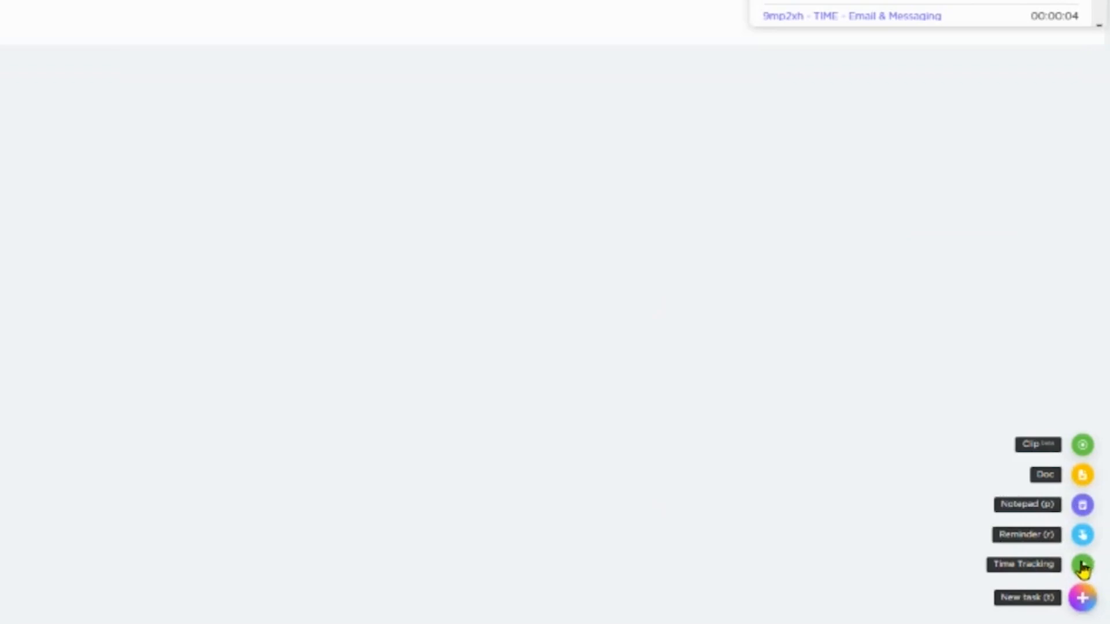
Step: Open the built-in time tracker and compare its recent tasks and options with those in the browser extension
{"action": "left_click", "coordinate": [1095, 561]}
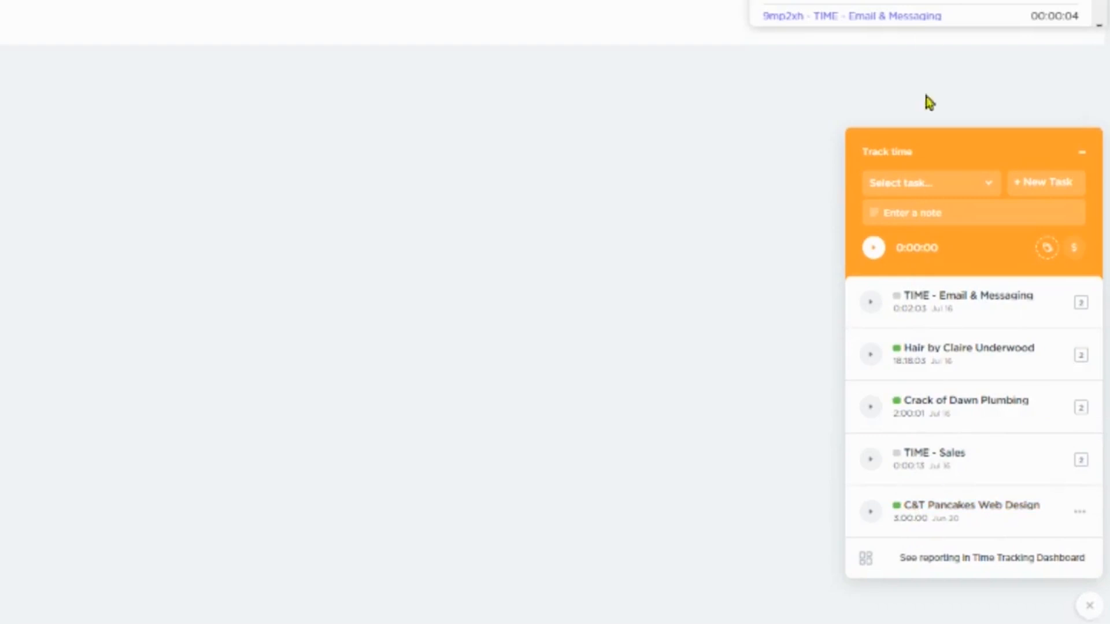
{"action": "scroll", "coordinate": [920, 23], "scroll_direction": "down", "scroll_amount": 5}
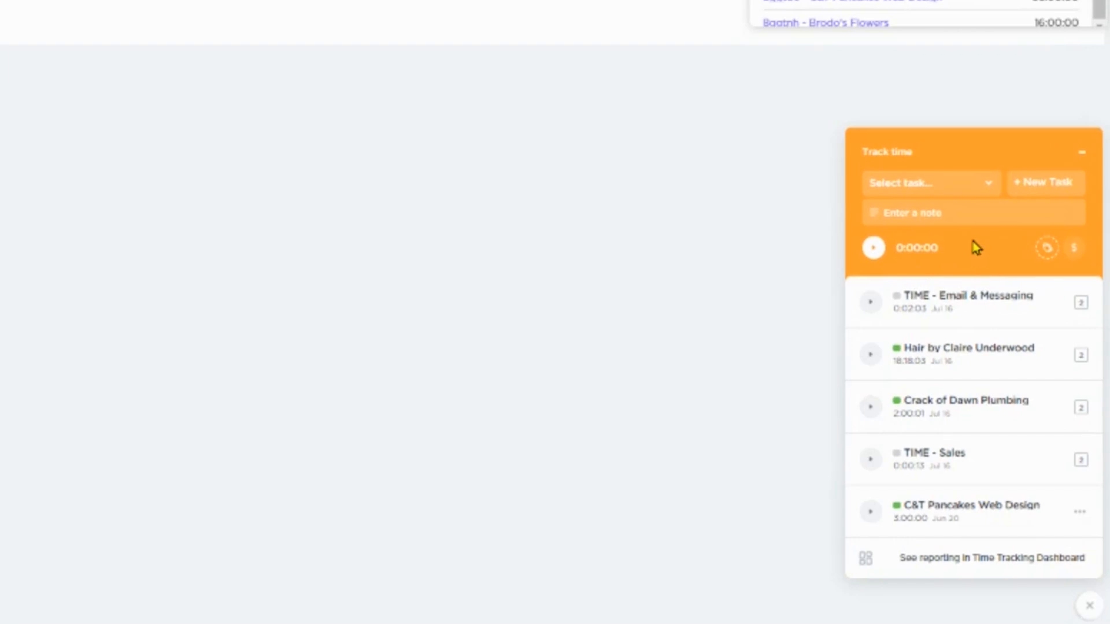
{"action": "left_click", "coordinate": [1047, 249]}
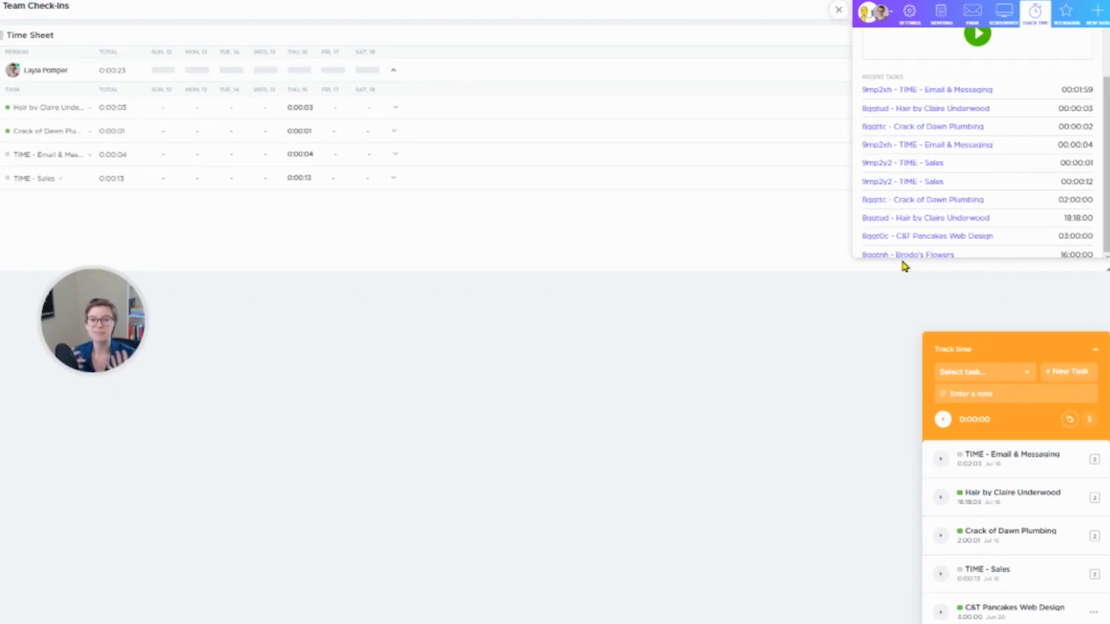
Step: Open the browser extension's task picker to choose another task and search it for "hair"
{"action": "scroll", "coordinate": [936, 115], "scroll_direction": "up", "scroll_amount": 3}
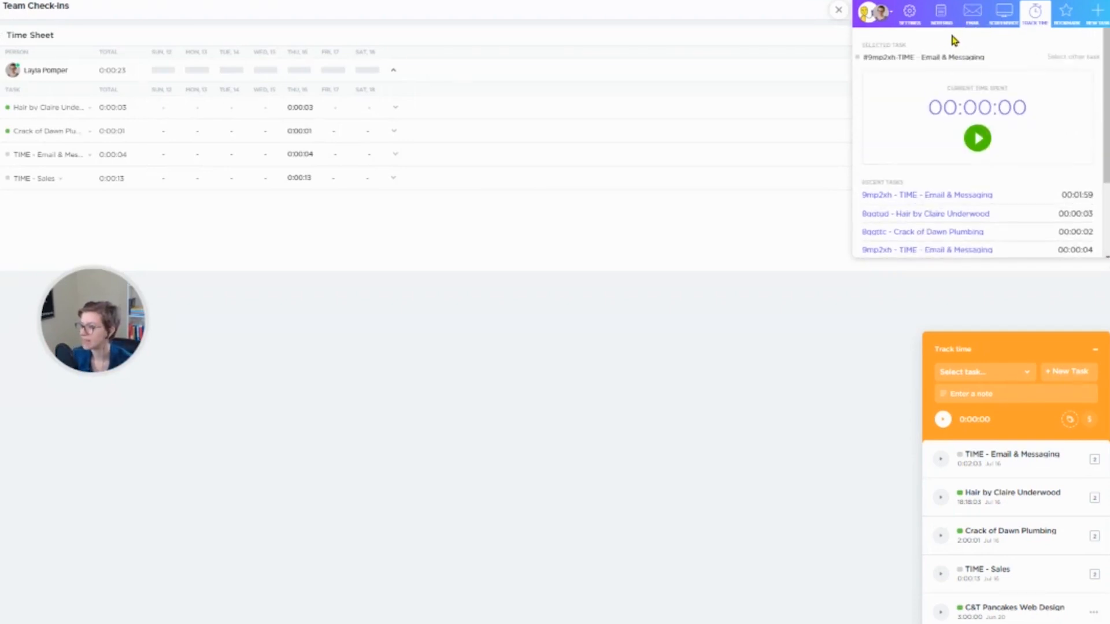
{"action": "left_click", "coordinate": [1077, 56]}
{"action": "type", "text": "hair"}
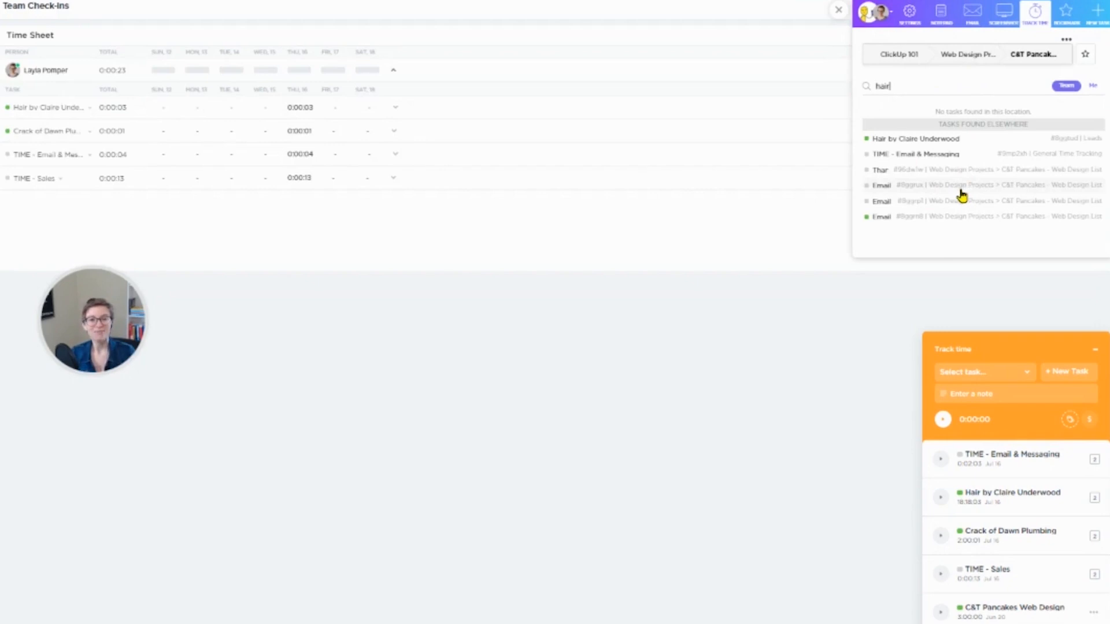
Step: Replace the task search with "TIME -" and start the timer on TIME - Email & Messaging
{"action": "key", "text": "ctrl+a"}
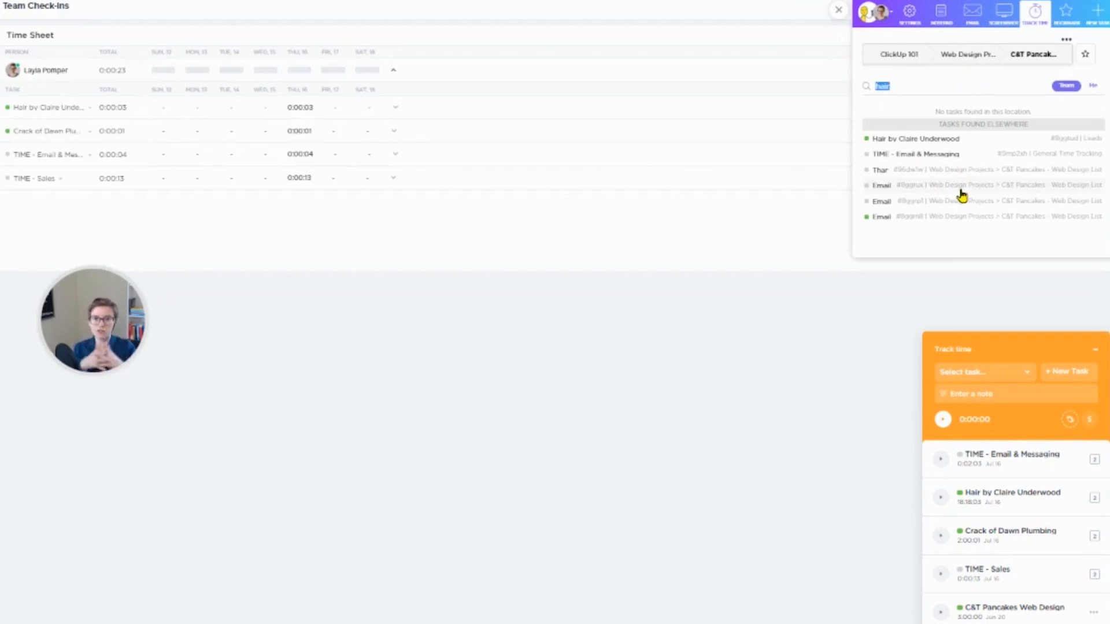
{"action": "type", "text": "TIME -"}
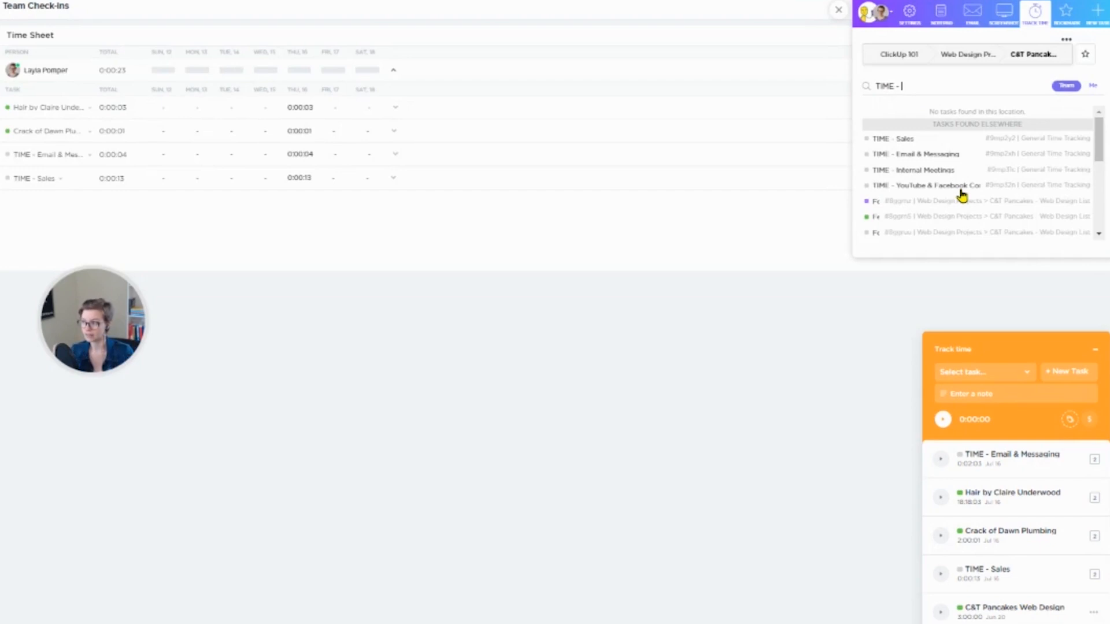
{"action": "left_click", "coordinate": [923, 157]}
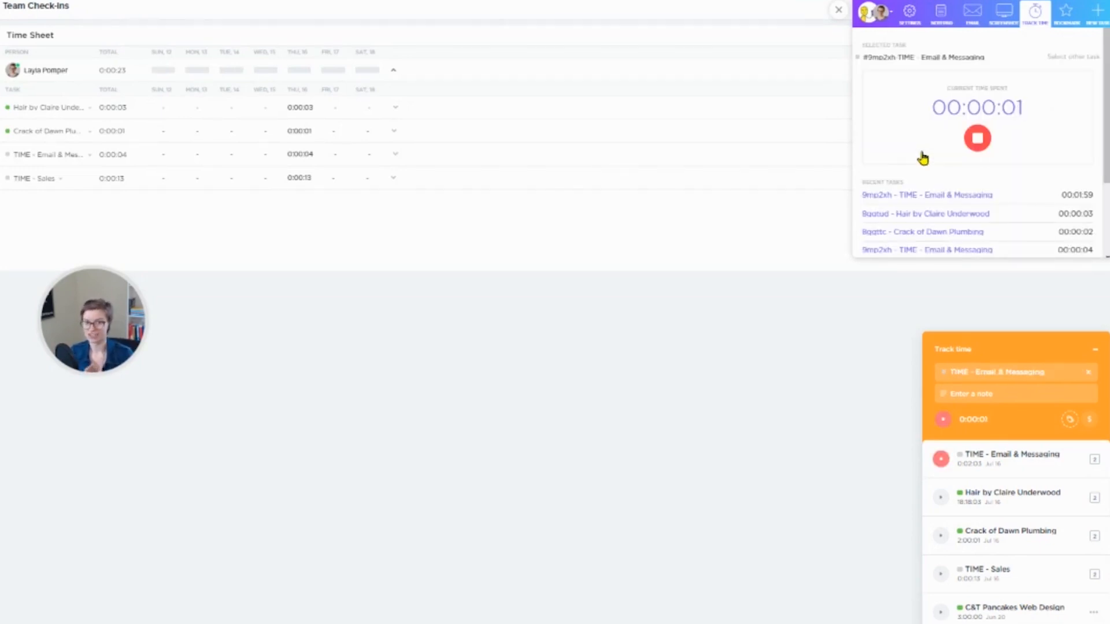